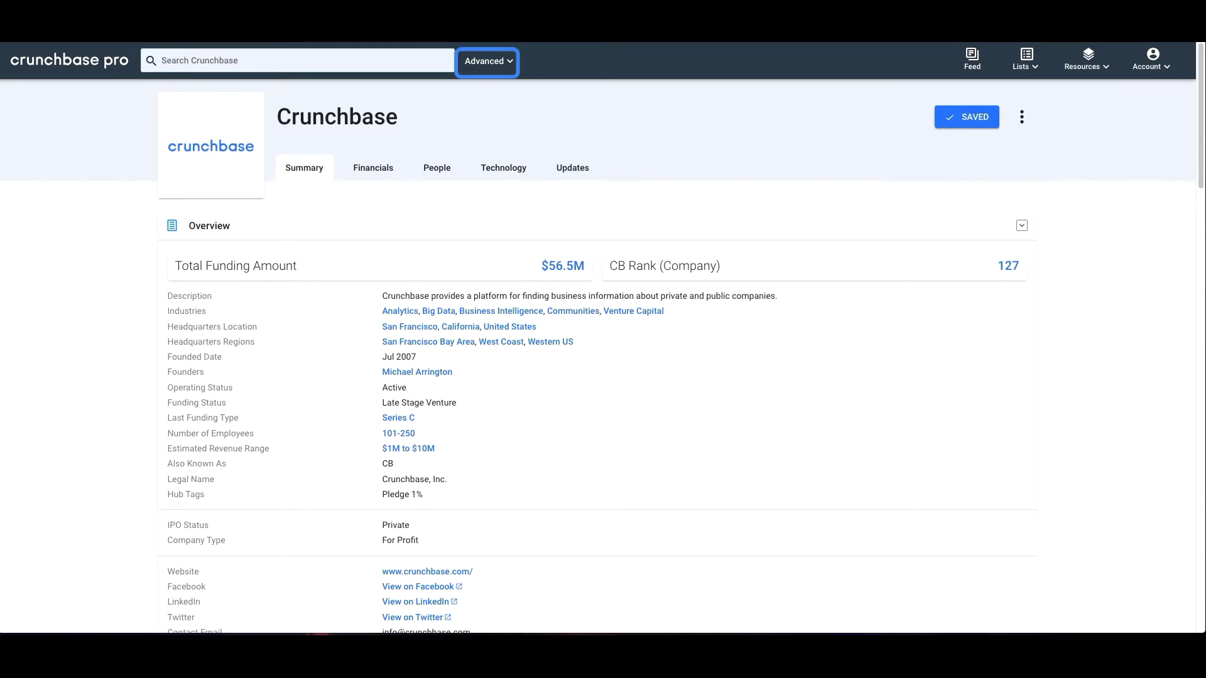
Step: Go to the Companies search page from the Advanced menu
click(495, 63)
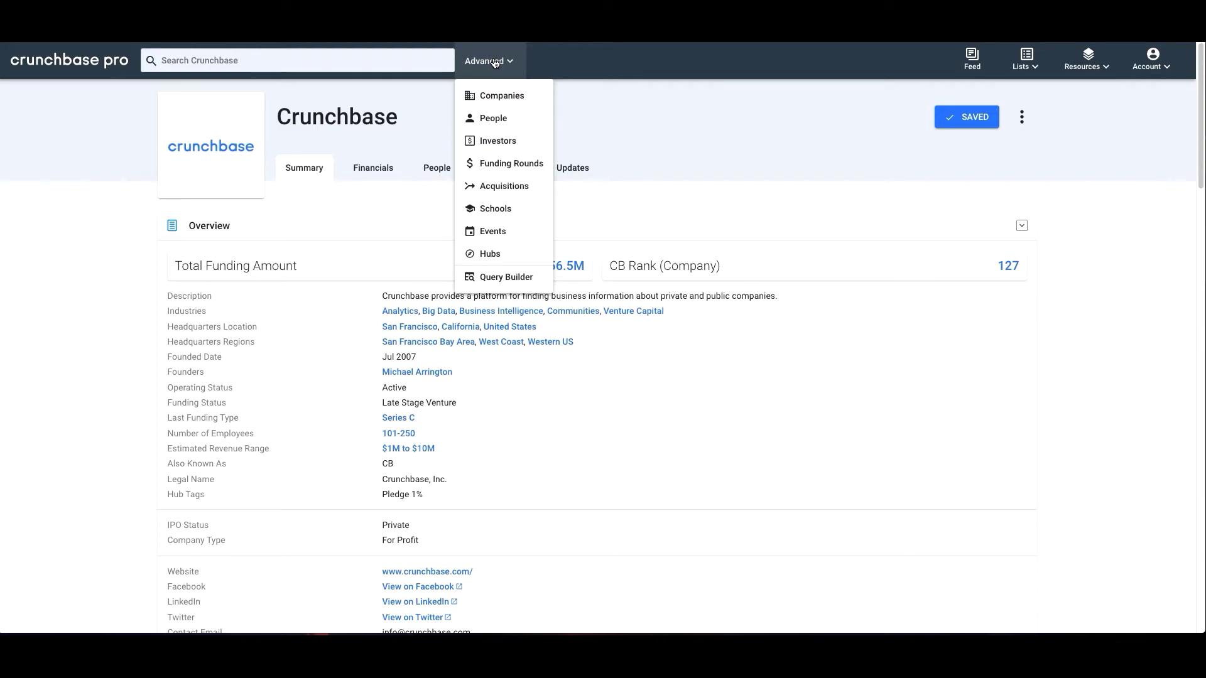
click(517, 94)
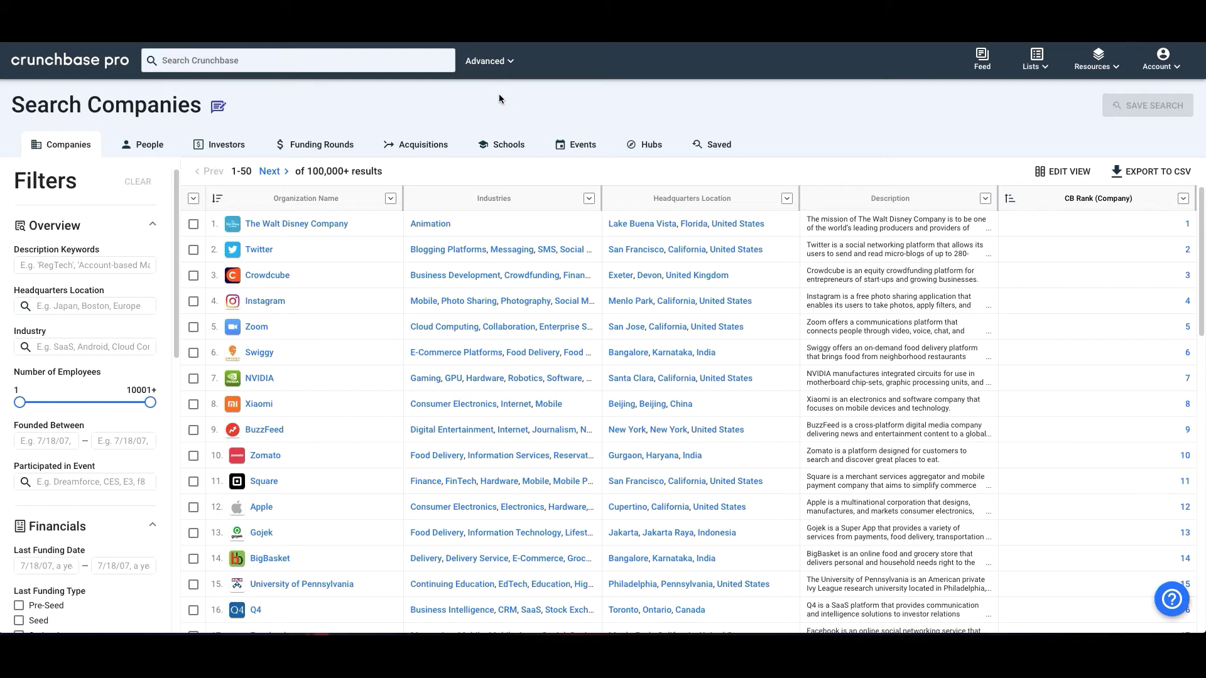
Step: Add an Industry filter for SaaS by typing 'Saas' and picking the SaaS suggestion
click(76, 348)
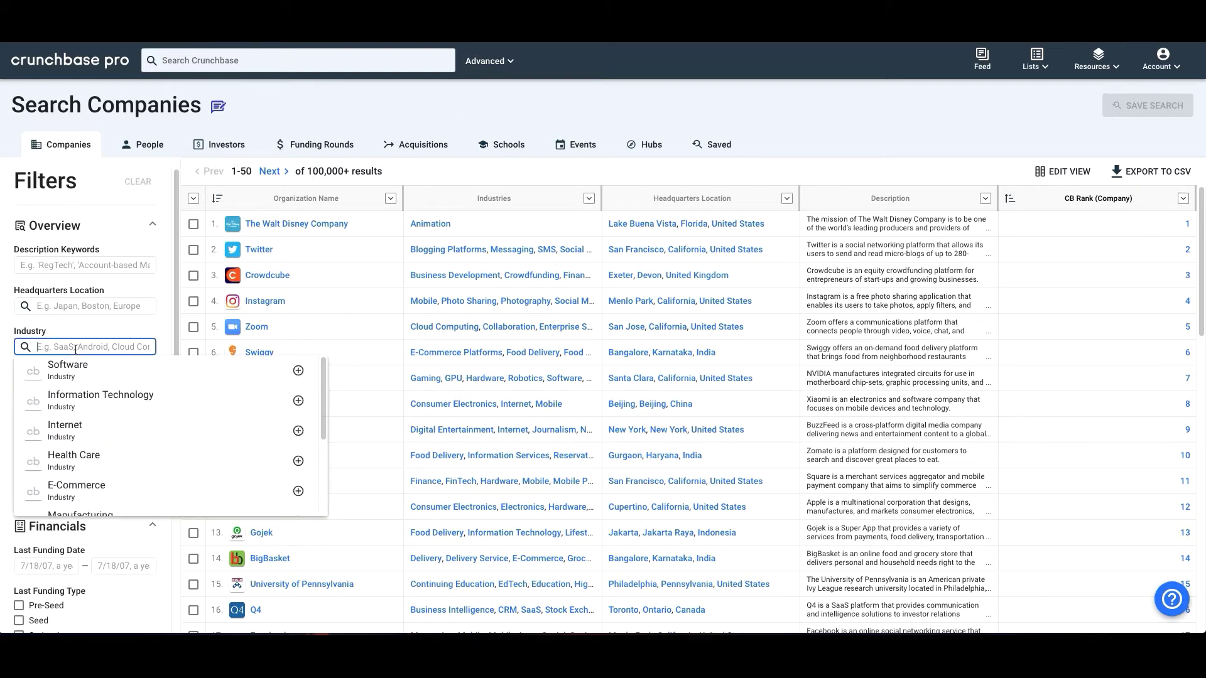
text(Saas)
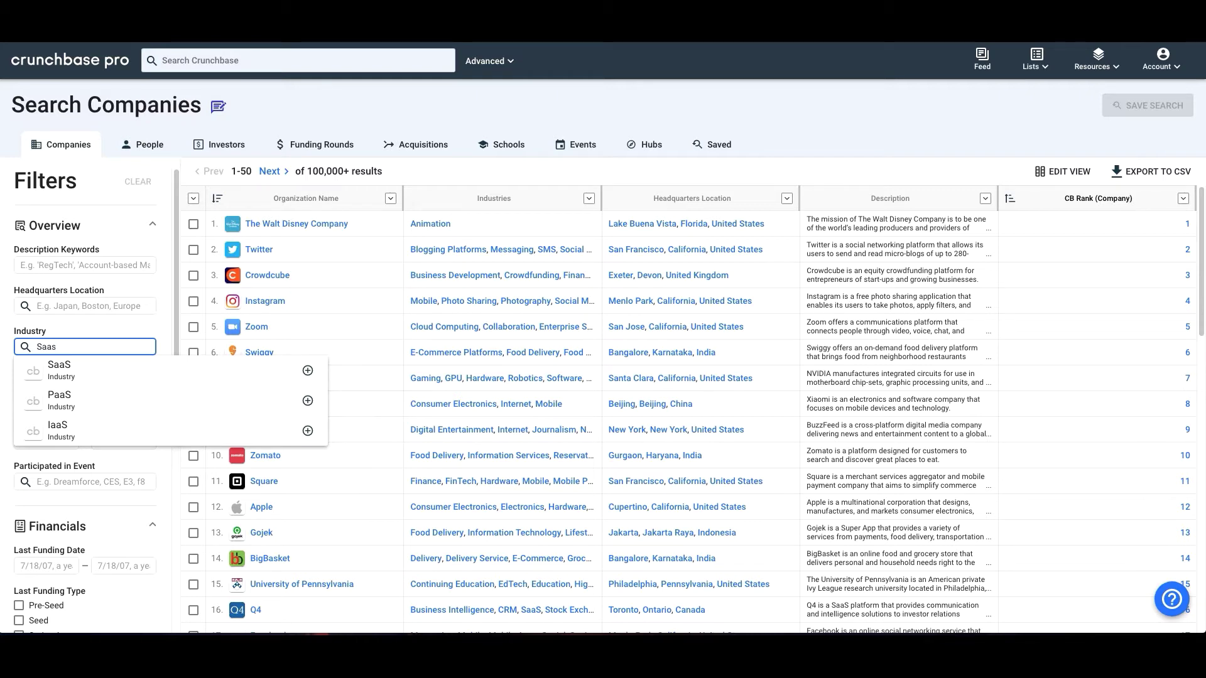
click(81, 375)
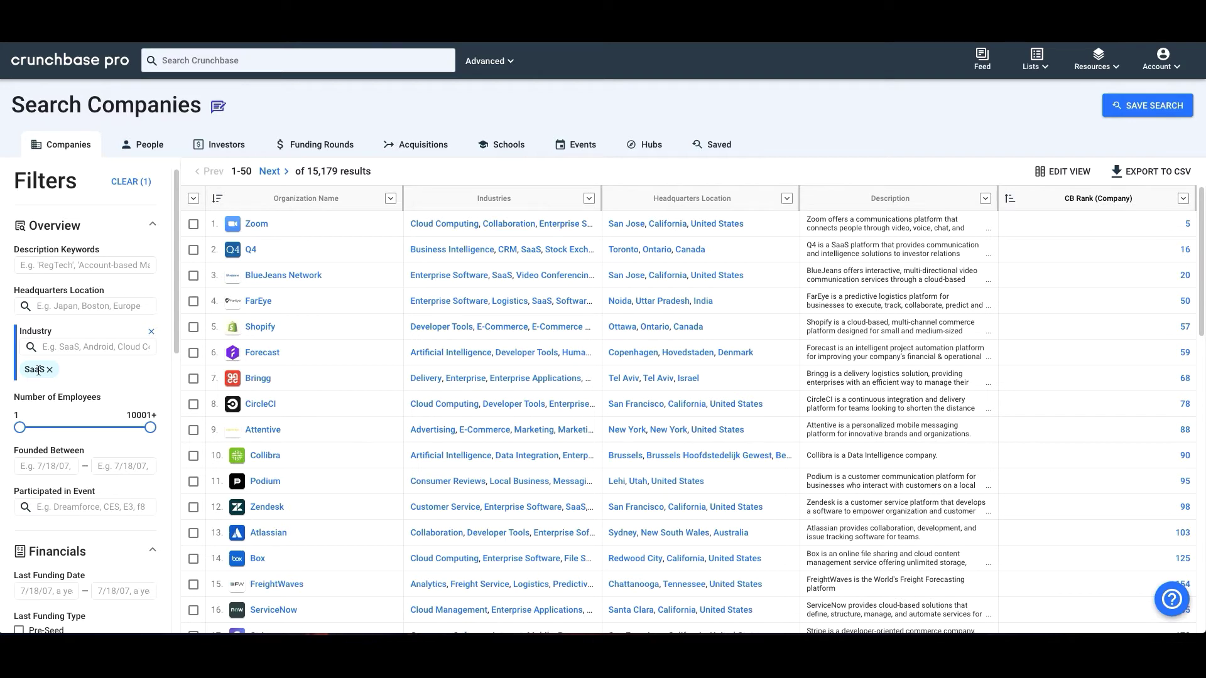
Step: Add a Headquarters Location filter for New York, narrowing results to 639
click(44, 305)
text(New Y)
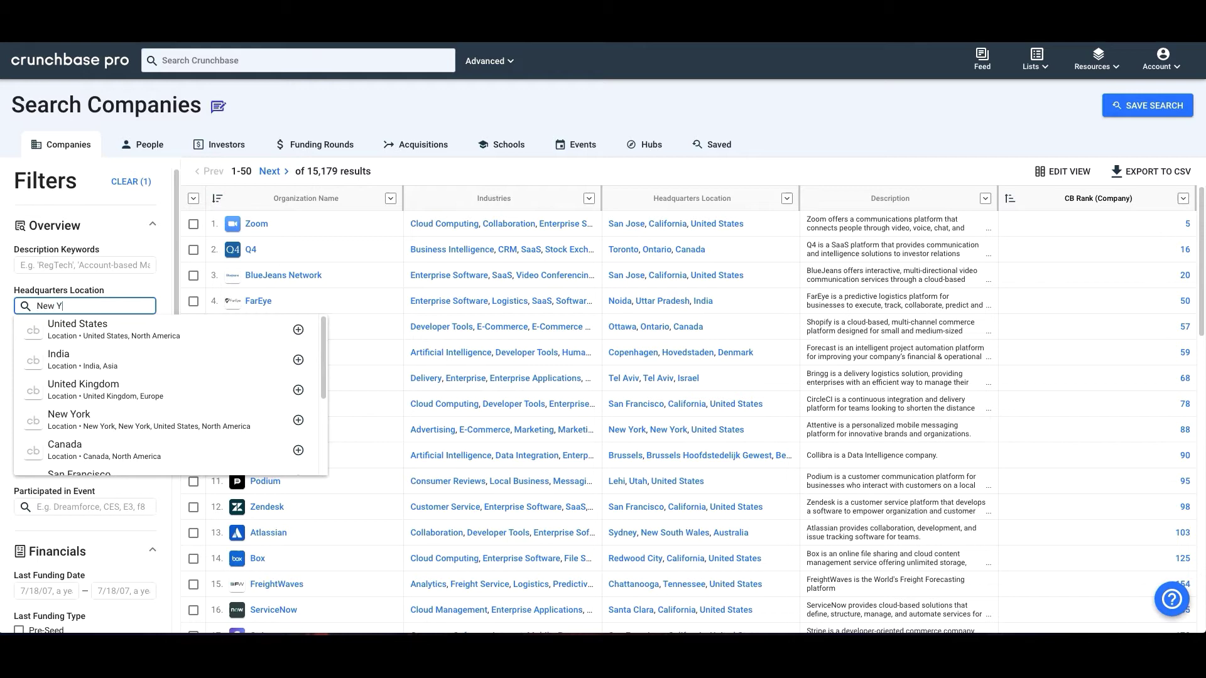
text(ork)
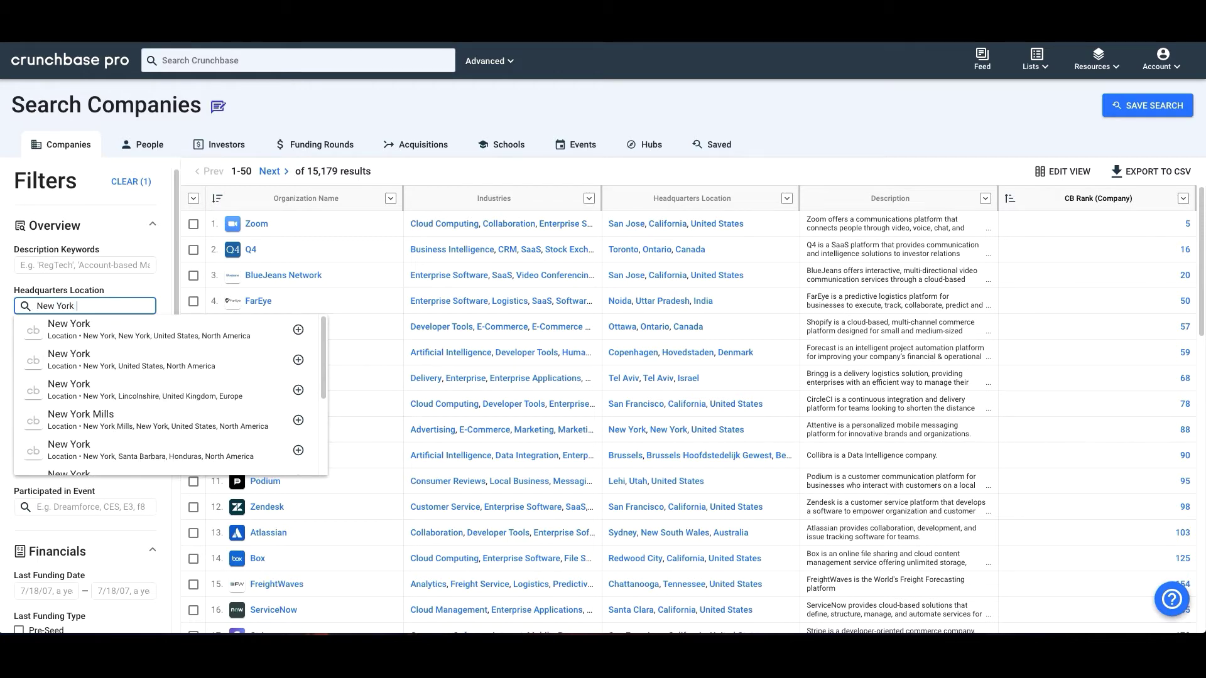
click(60, 333)
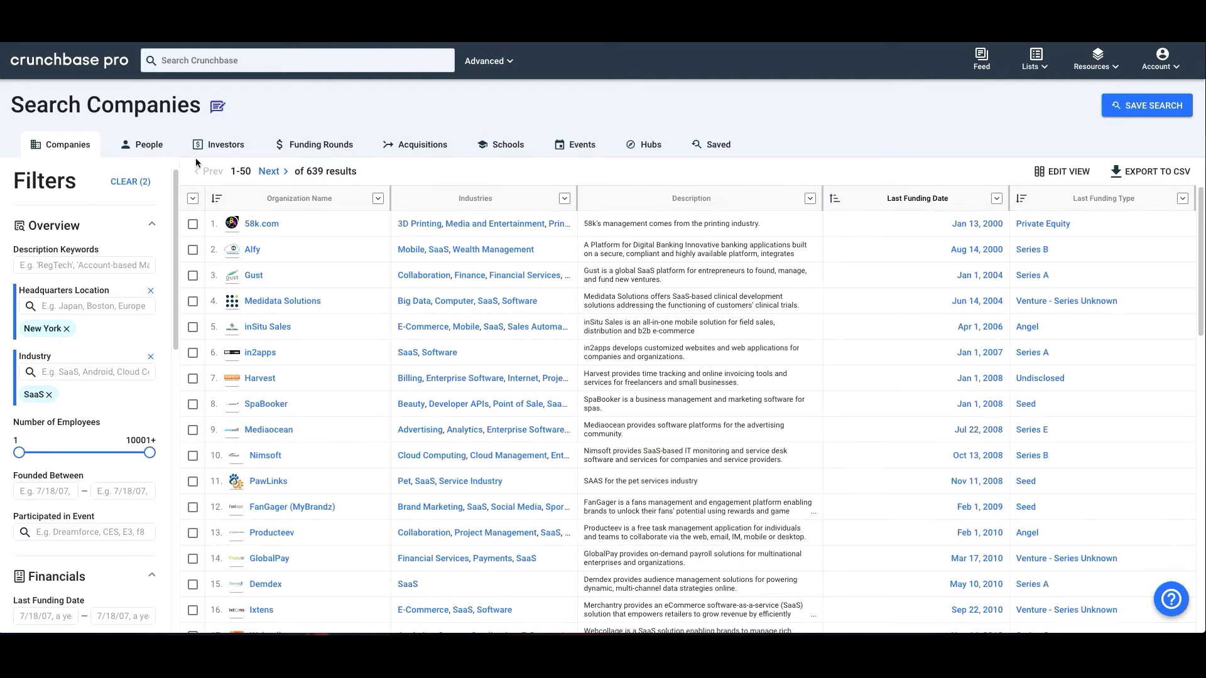
Step: Scroll the filter panel down and bring up the Advanced search types list
scroll(137, 250, down, 2)
scroll(139, 261, down, 8)
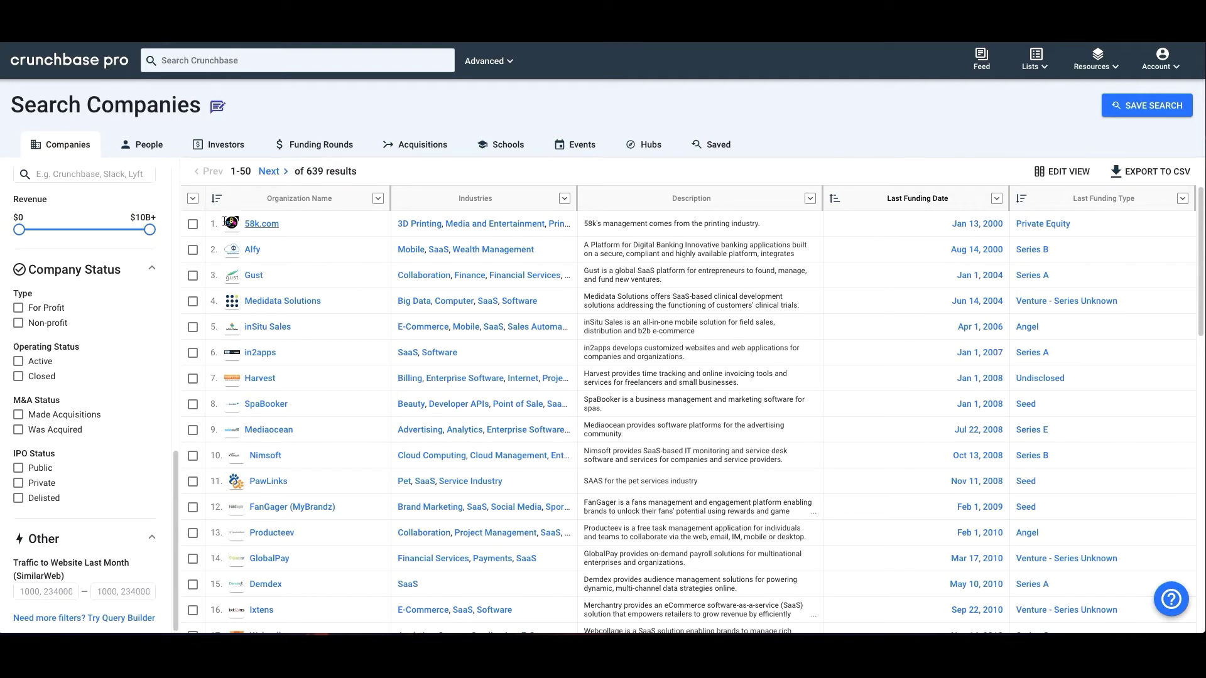
click(460, 61)
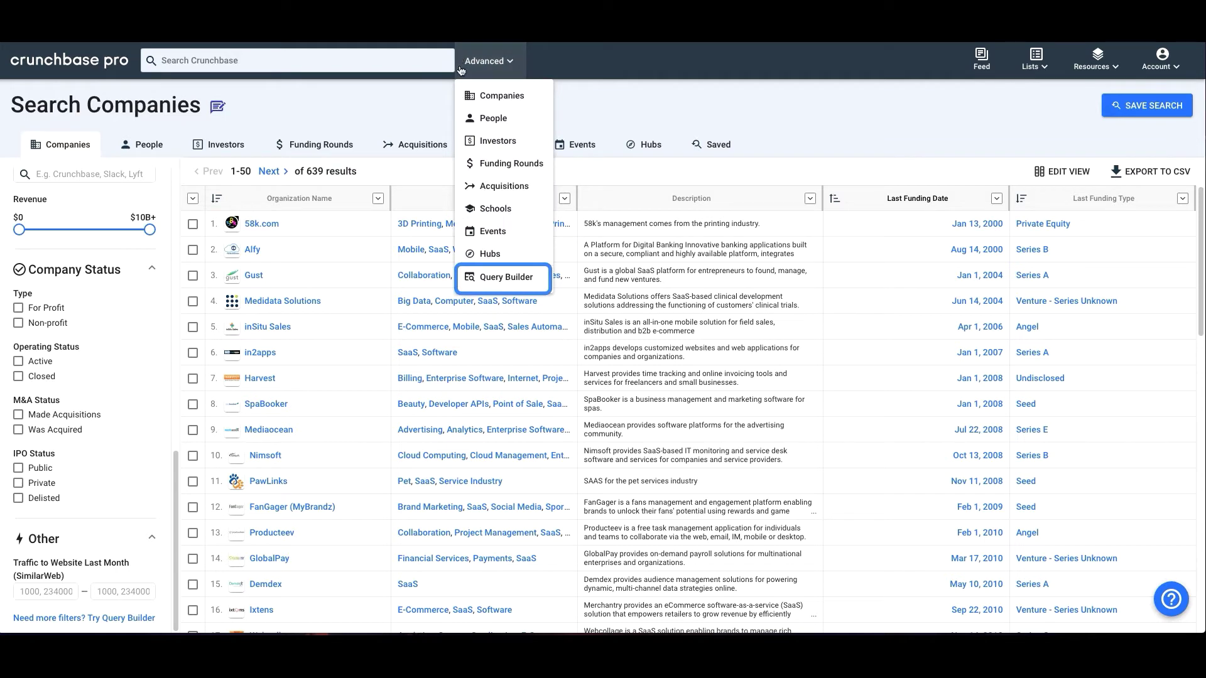
Step: Switch to the company Query Builder and review the Headquarters Location operator options unchanged
click(504, 288)
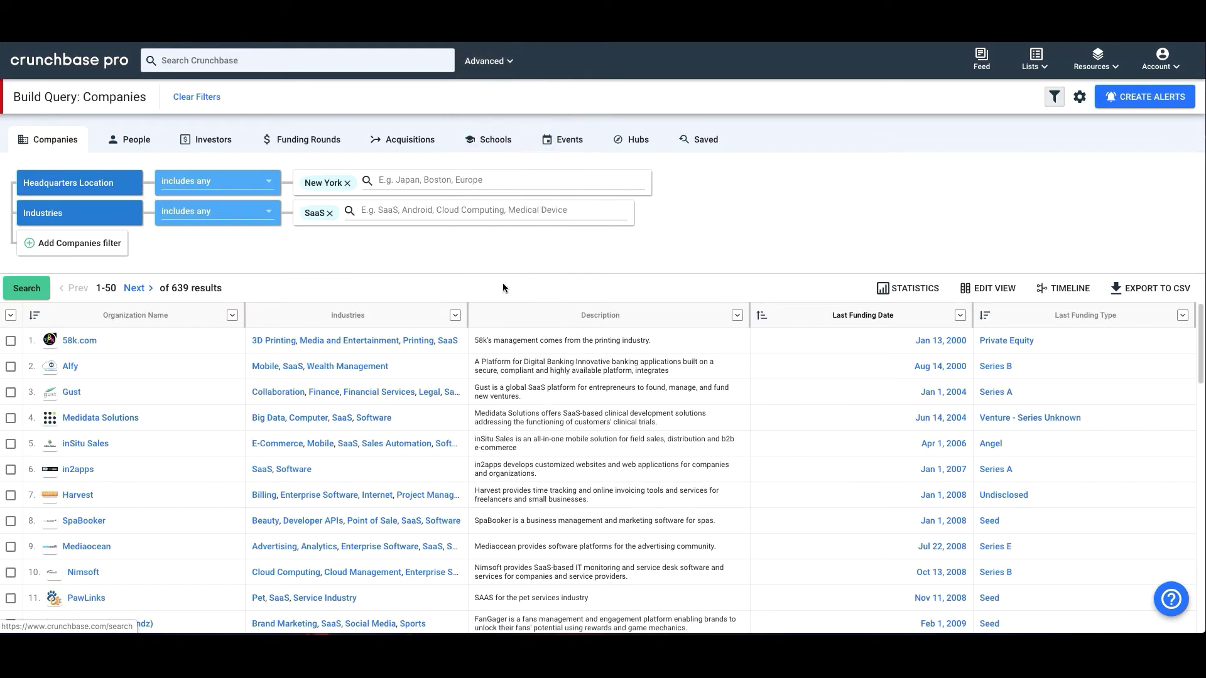
click(63, 197)
click(198, 180)
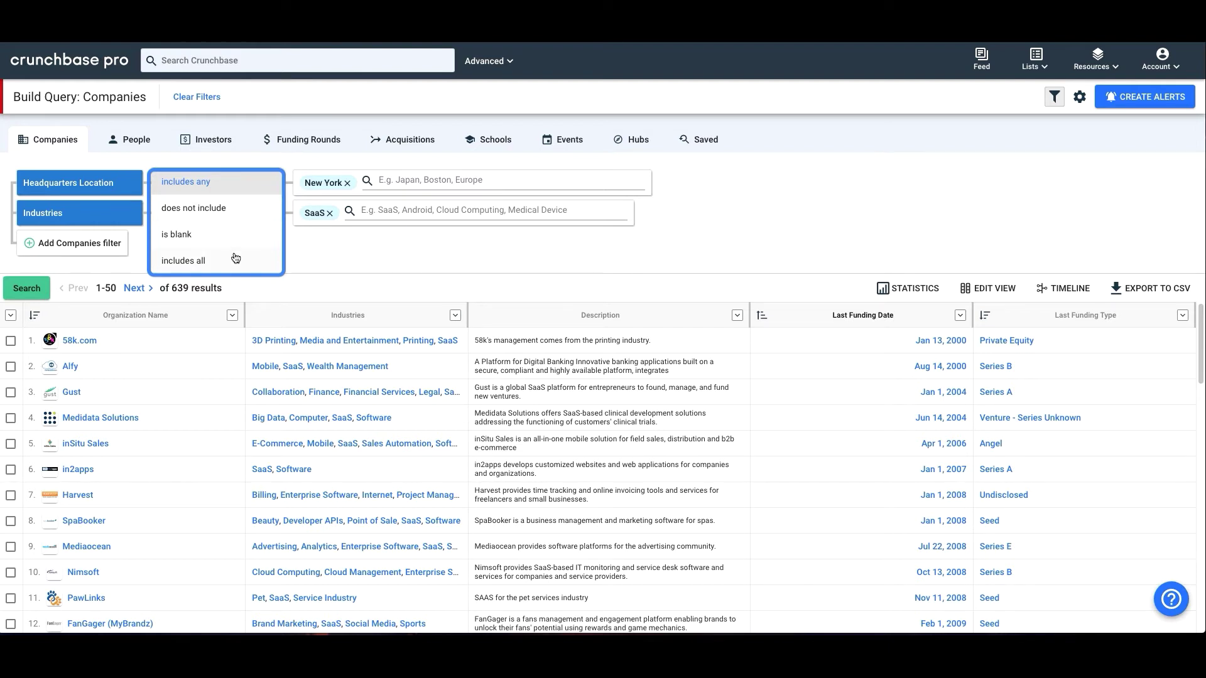
click(454, 162)
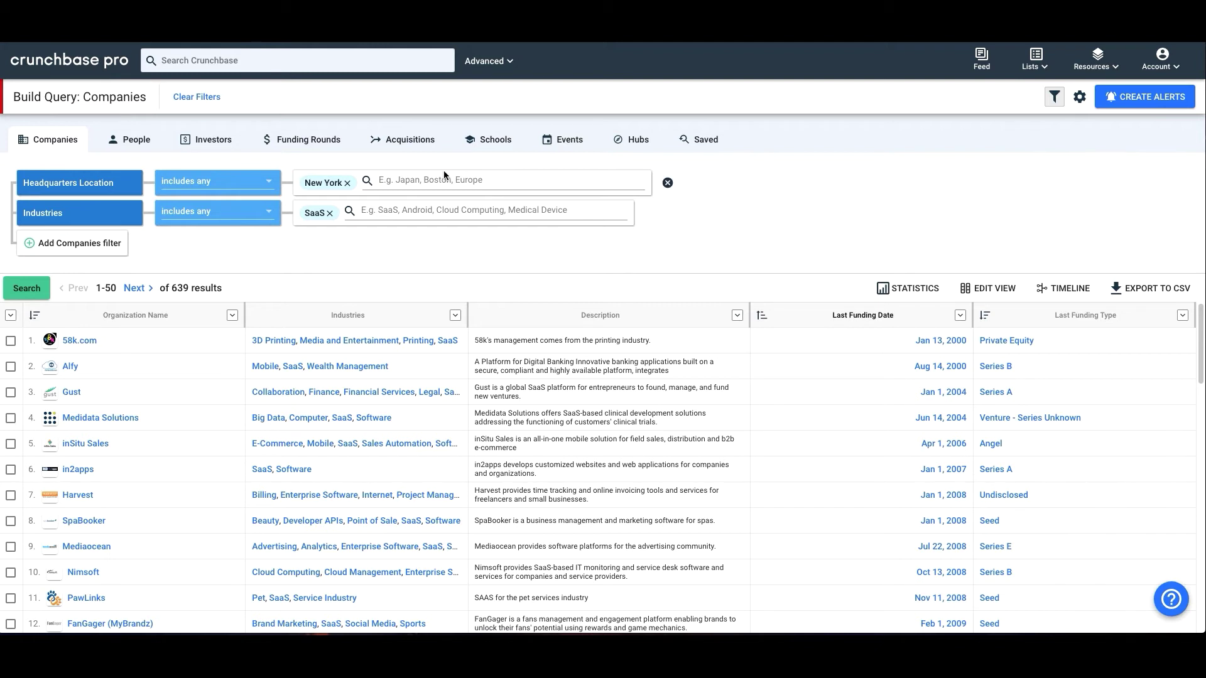
click(437, 212)
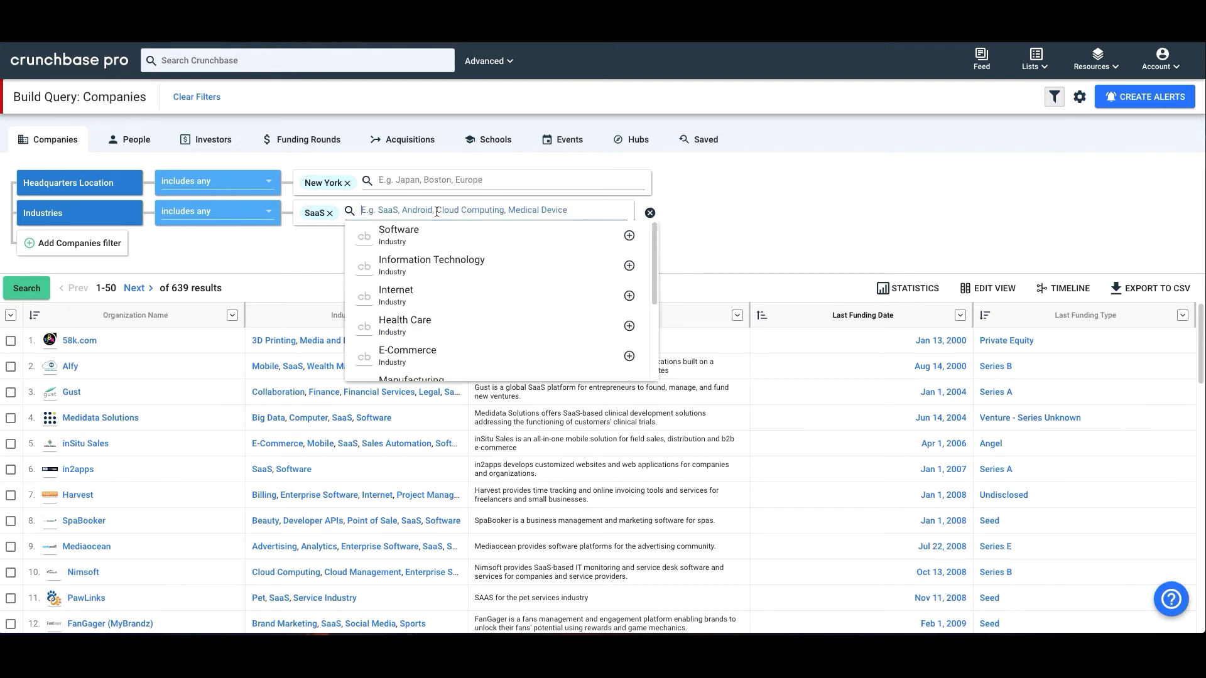
text(Software)
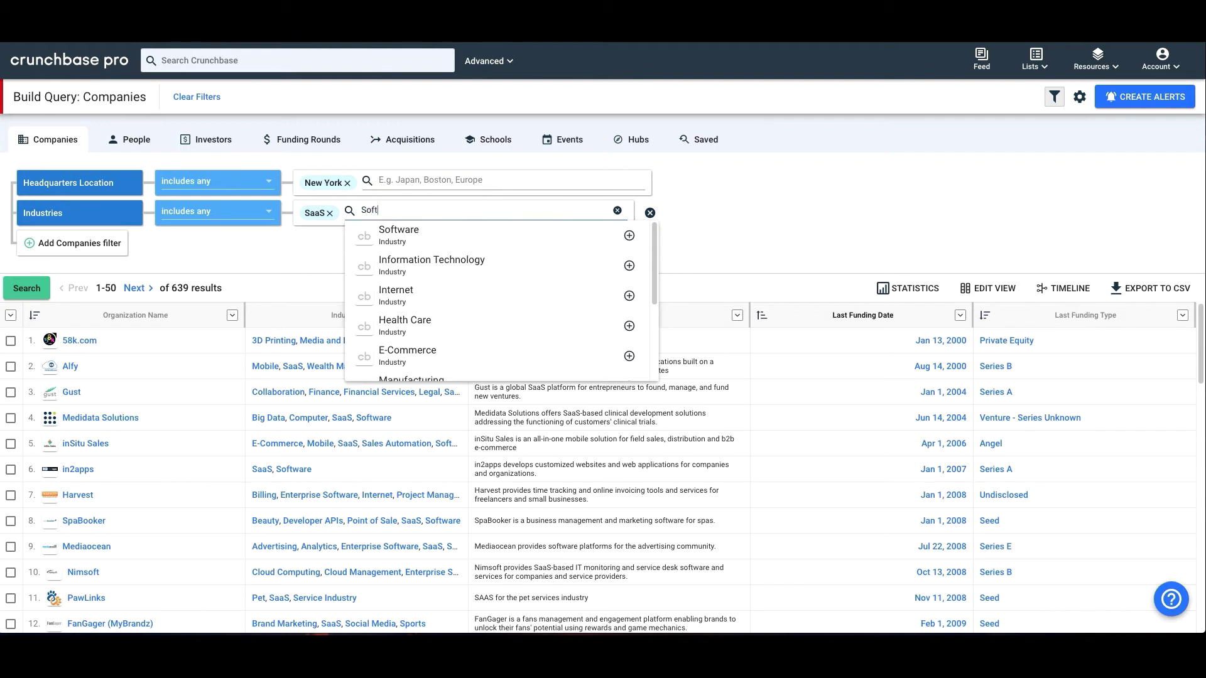
click(450, 234)
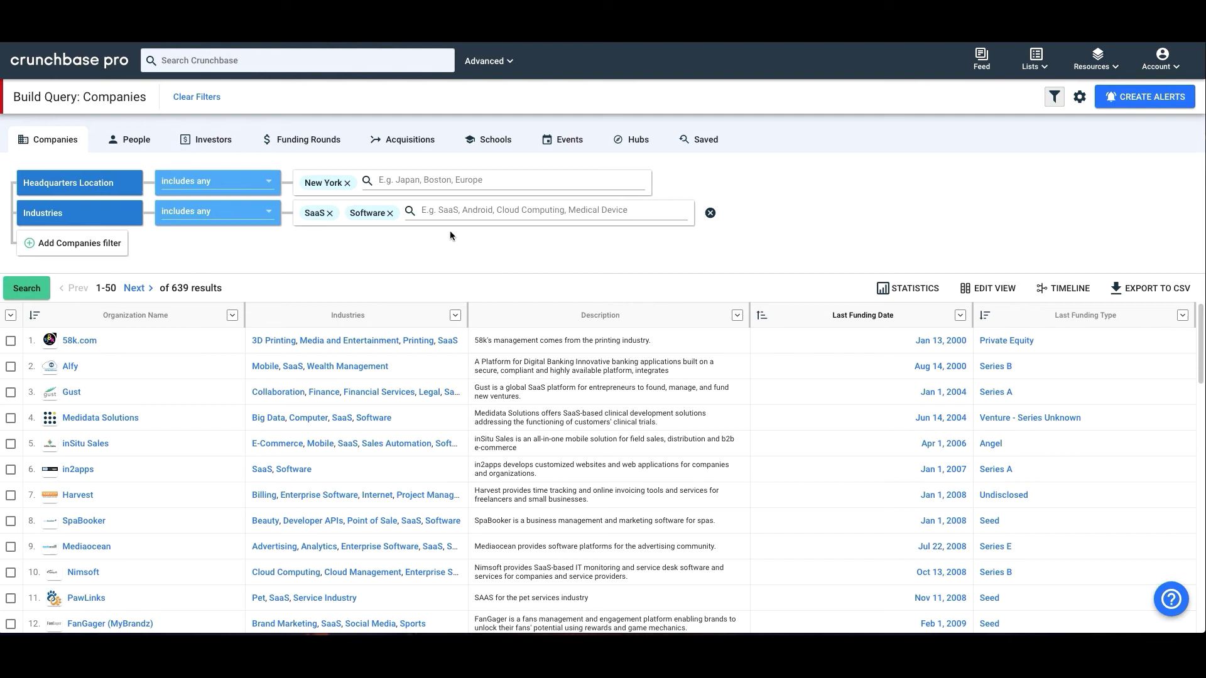
click(389, 214)
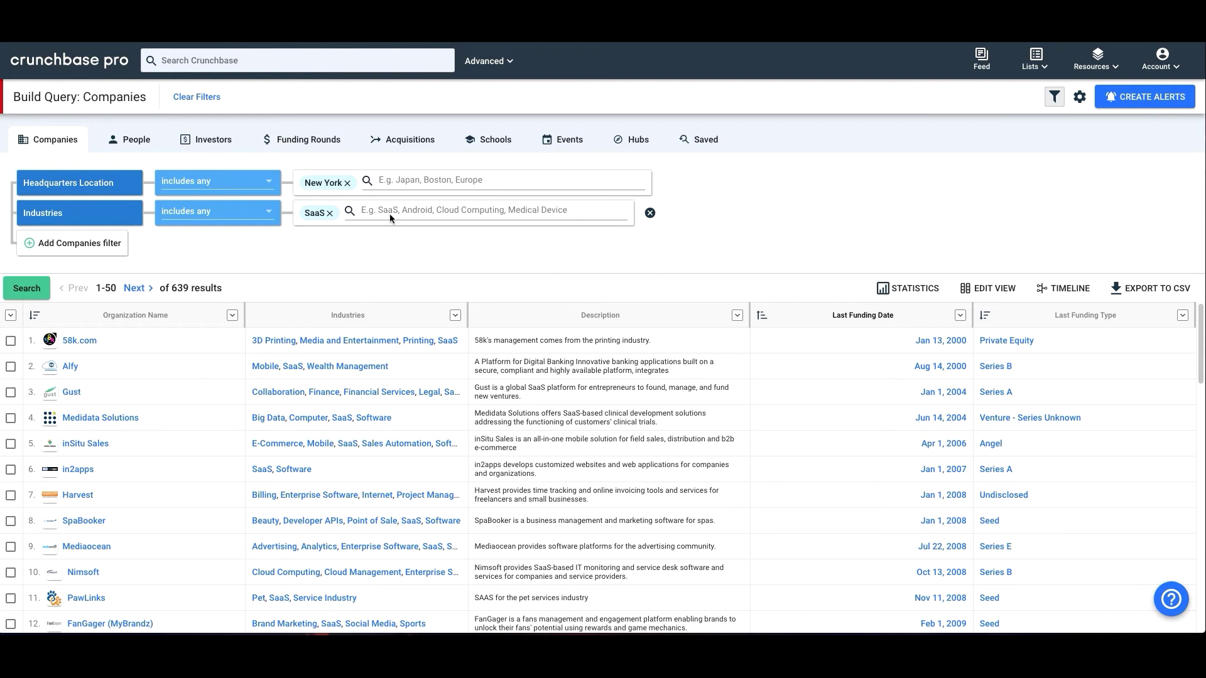
key(Tab)
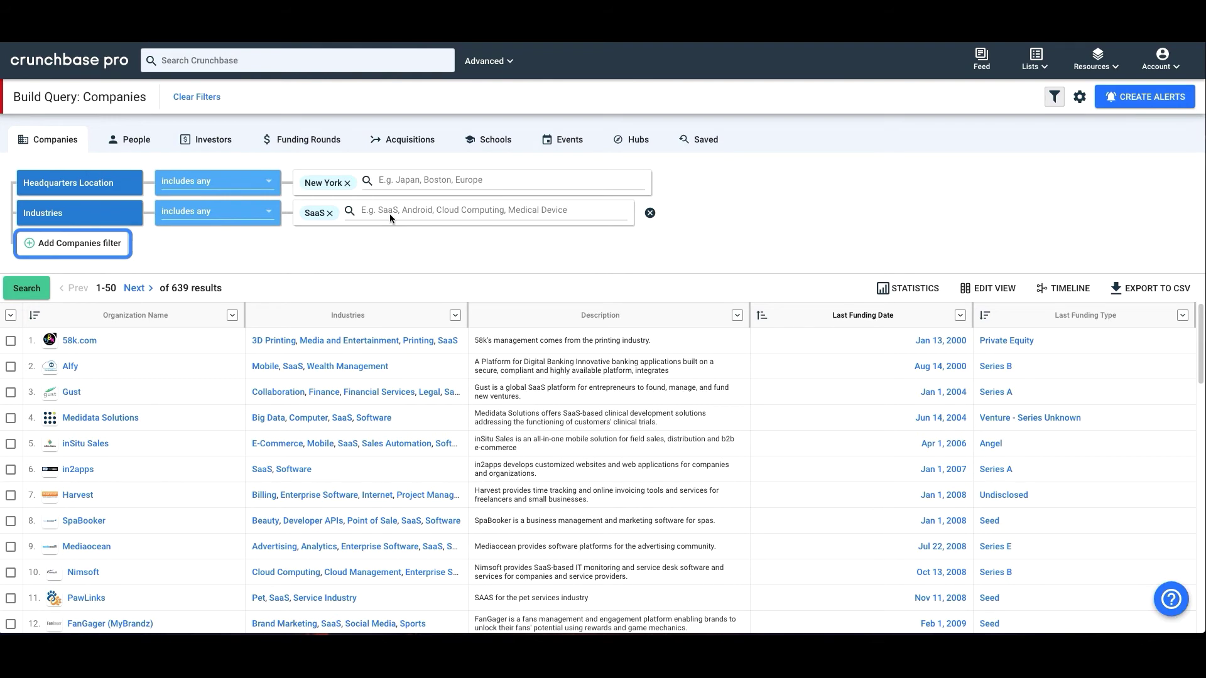
Step: Add a third query row filtering on Funding > Last Funding Date
click(108, 252)
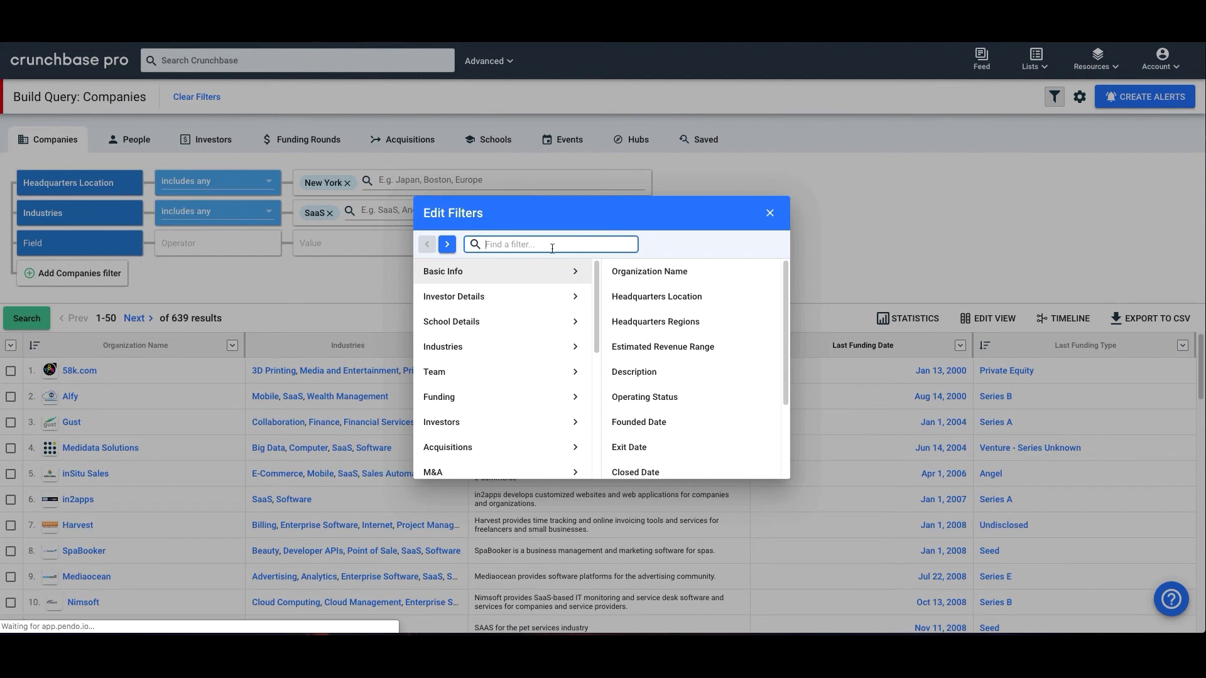
click(539, 407)
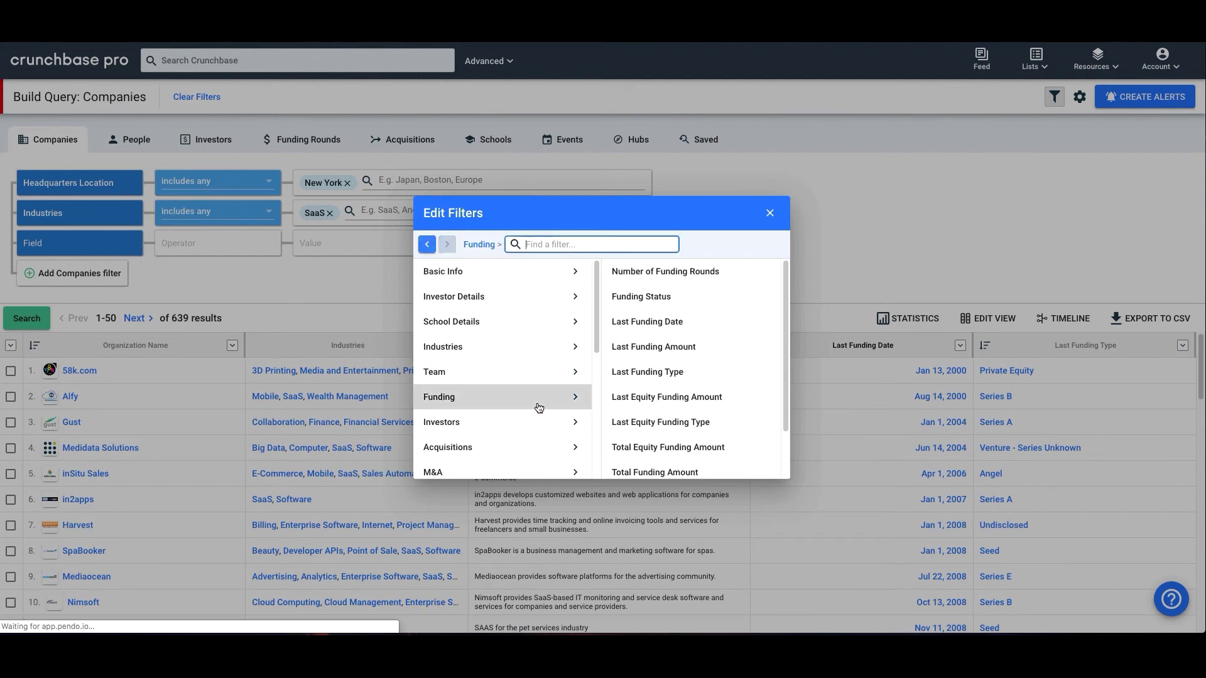
click(653, 323)
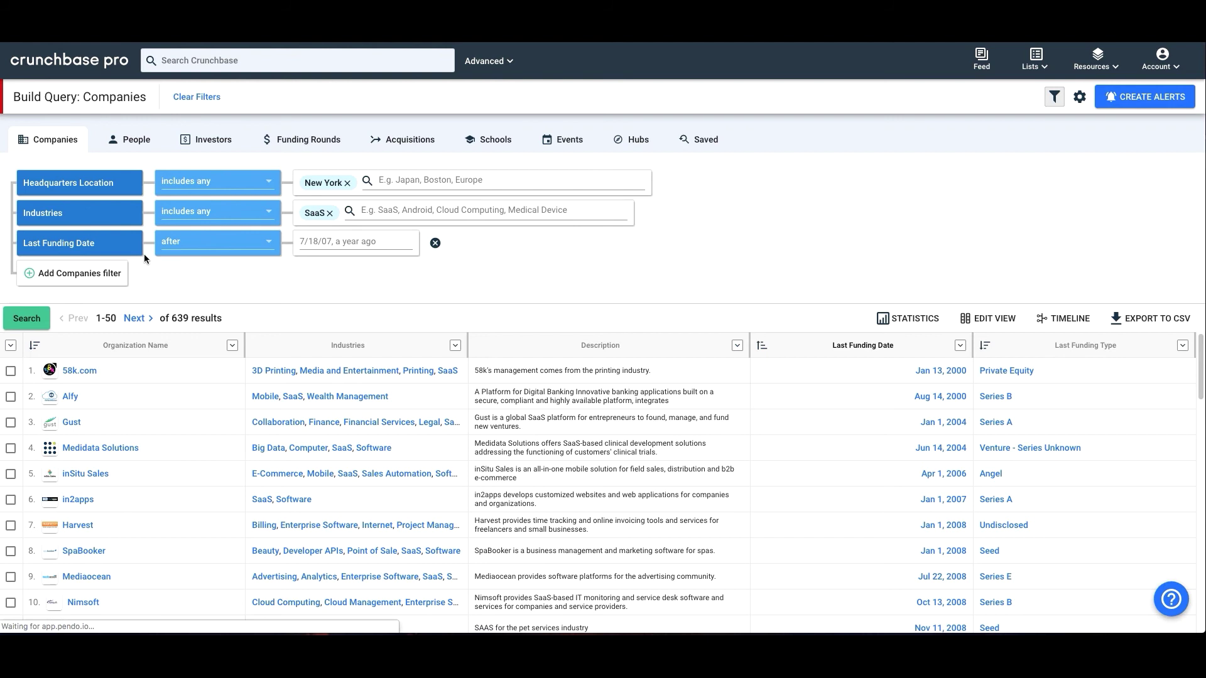
Step: Set Last Funding Date to 'between' 1/1/2019 and 1/1/2020
click(175, 248)
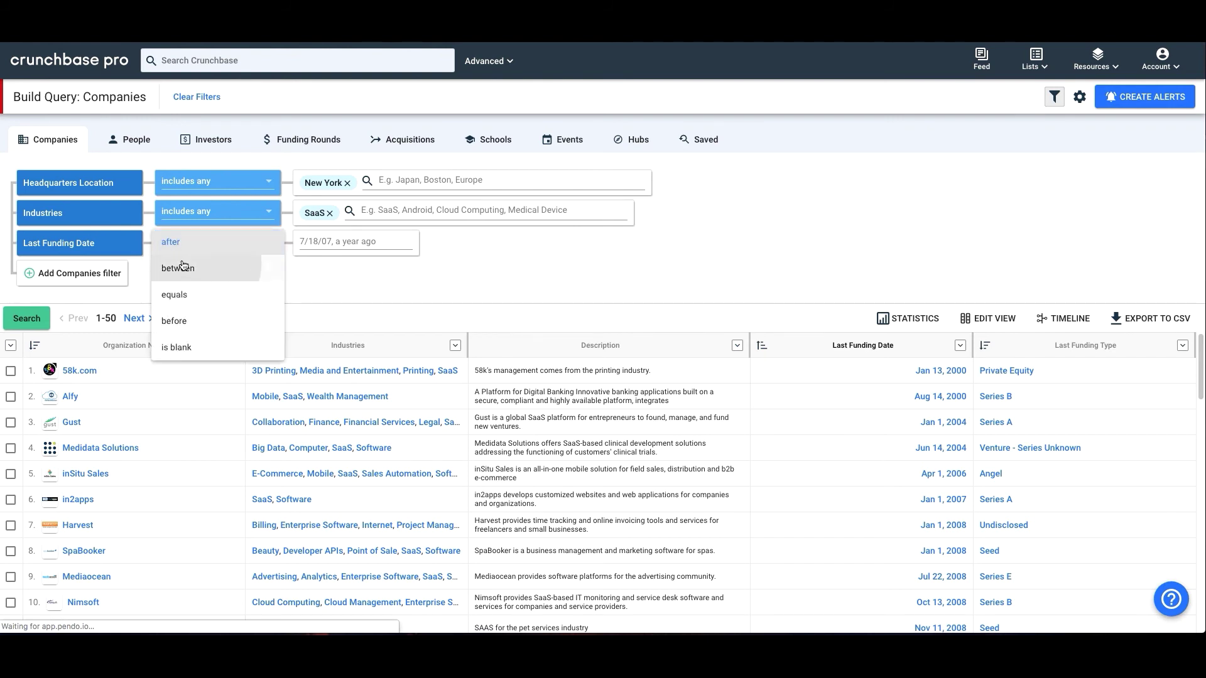
click(177, 268)
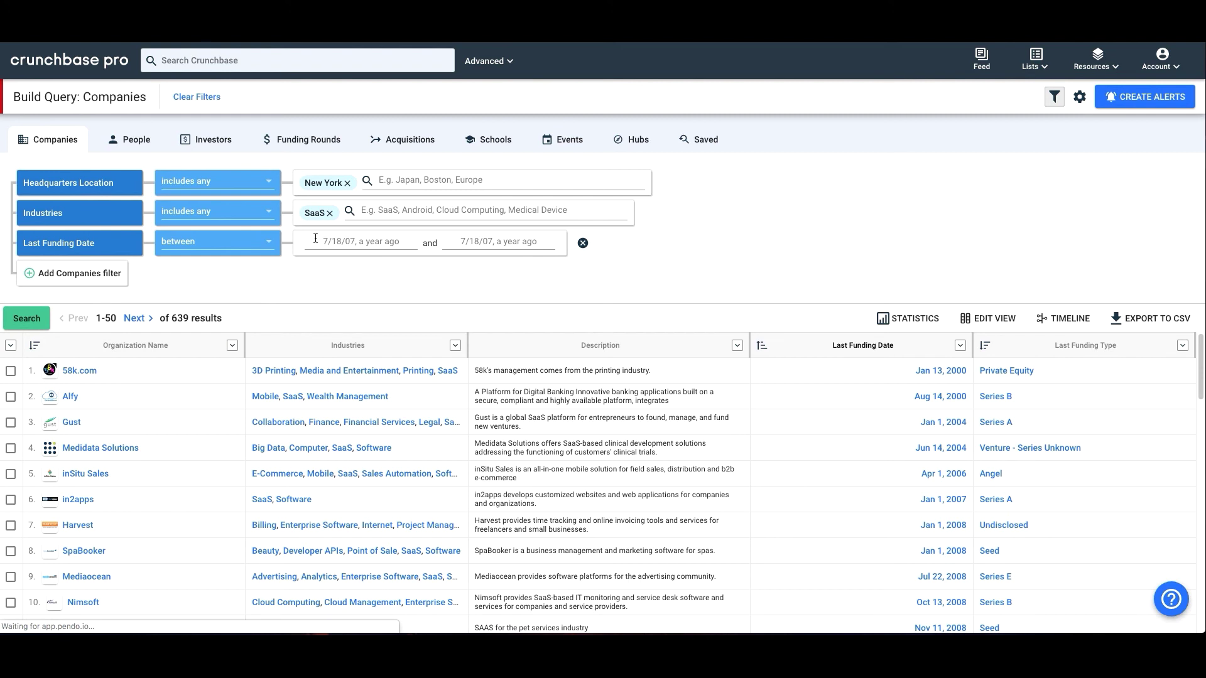
click(316, 240)
text(1/1/2019)
click(498, 242)
text(1/1/20)
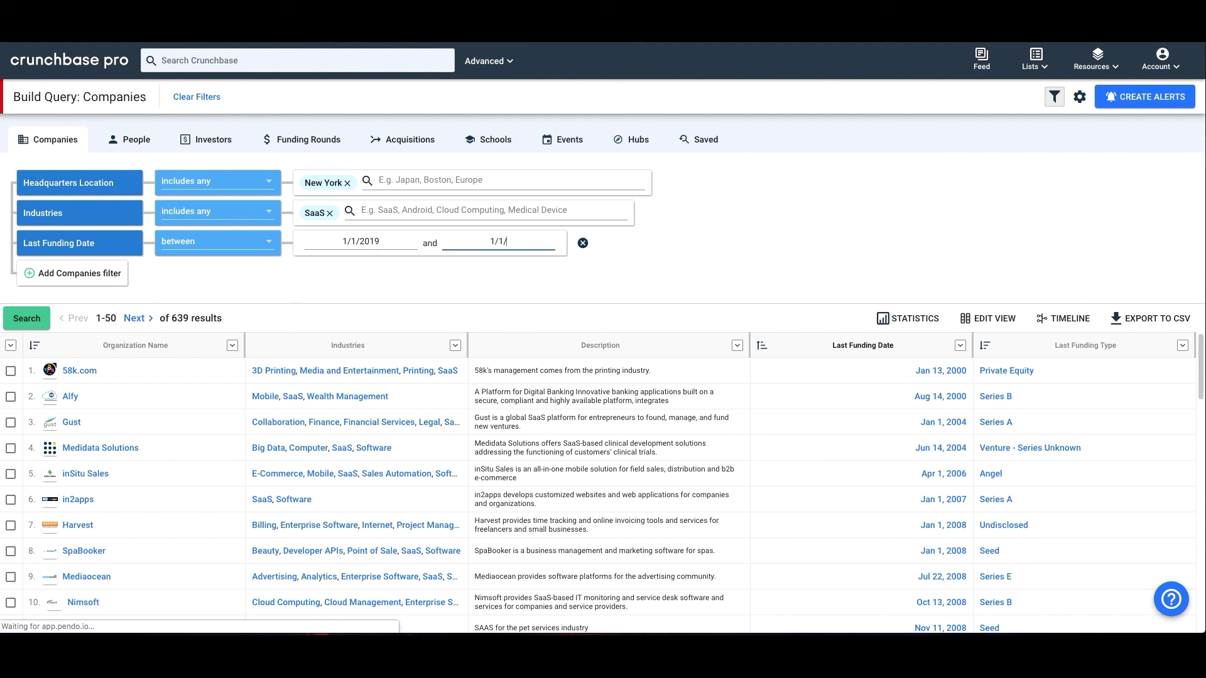
text(20)
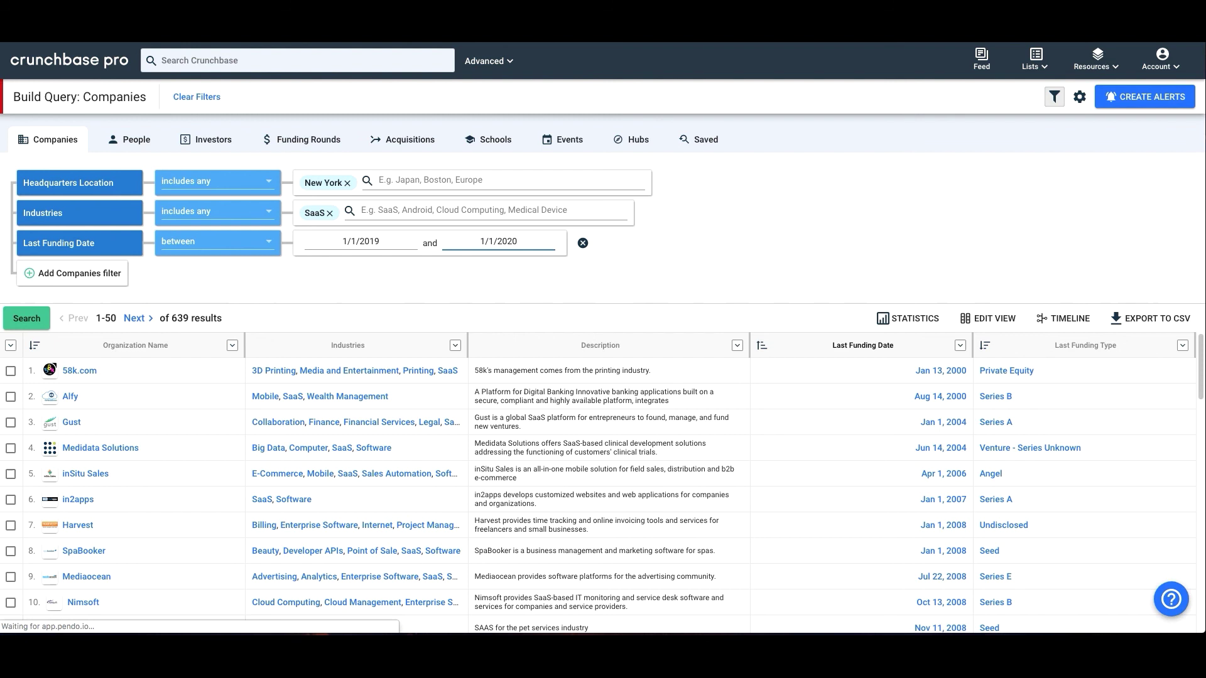